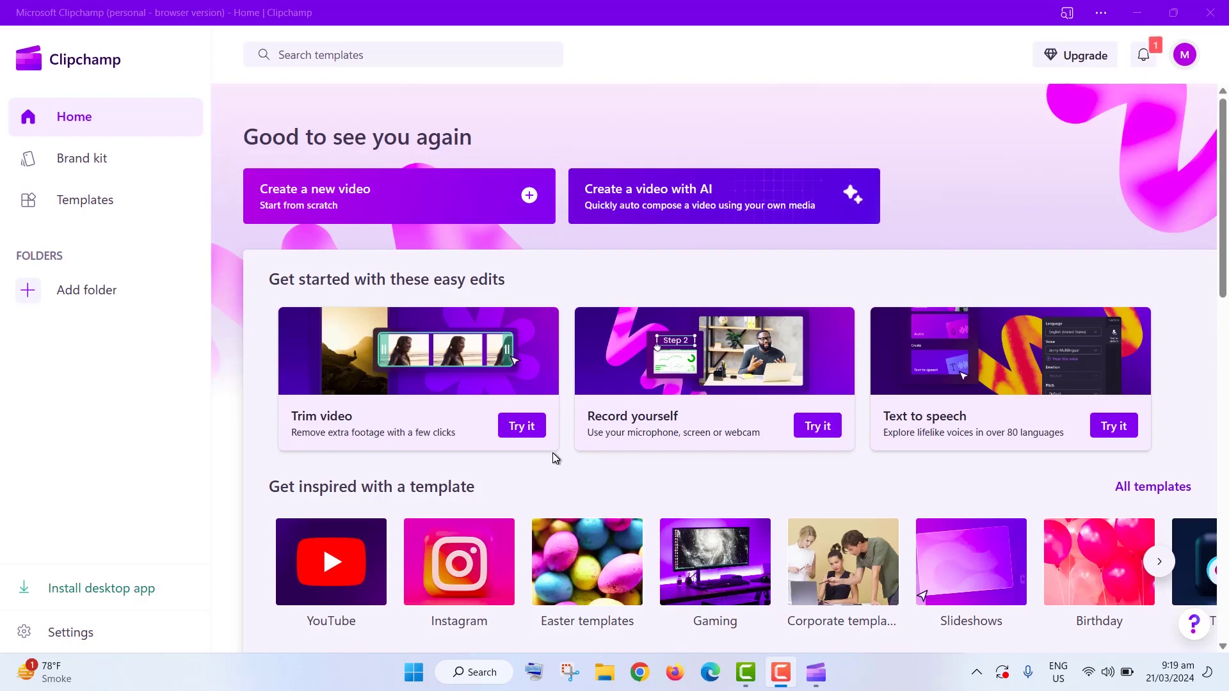
- Search the Windows Start menu for 'cli' to find Clipchamp
{"action": "left_click", "coordinate": [413, 672]}
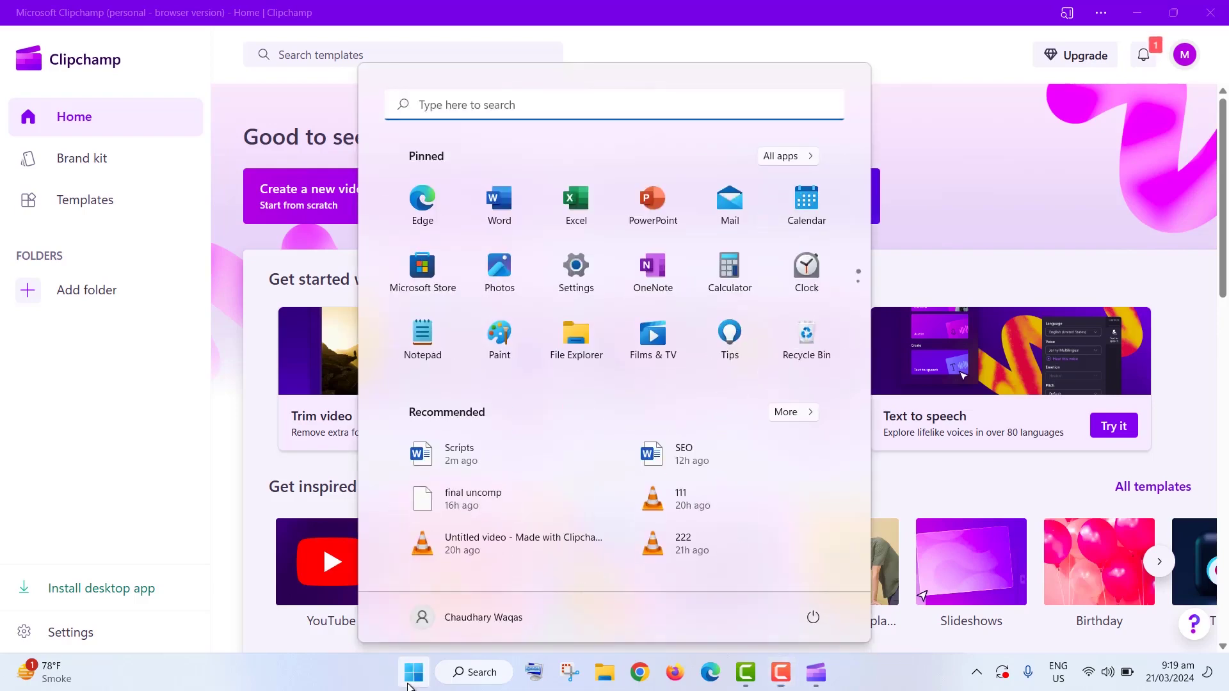
{"action": "left_click", "coordinate": [571, 107]}
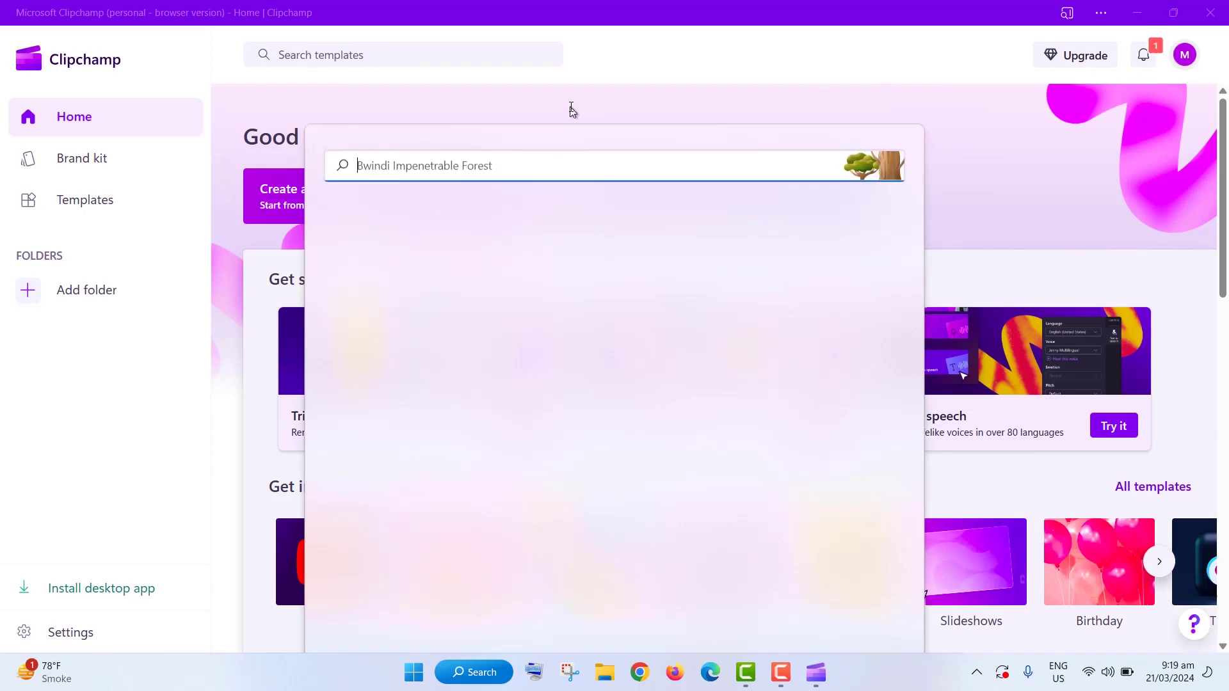
{"action": "type", "text": "clipchamp"}
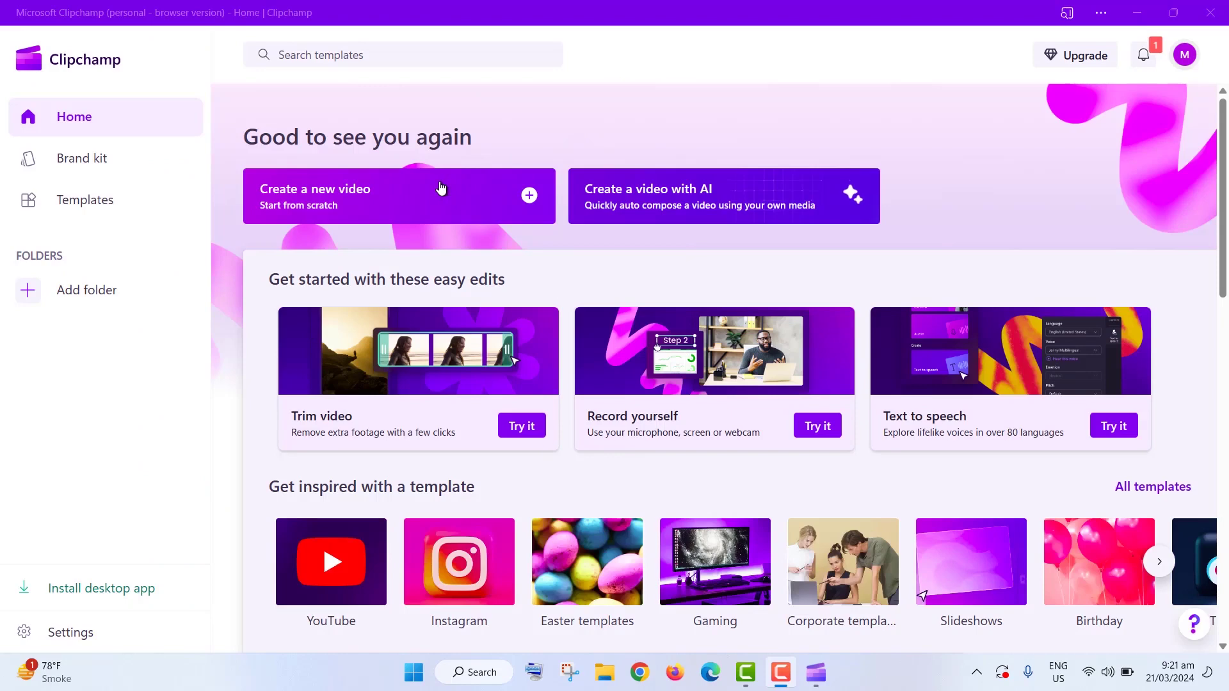
- Start a new blank video project and show the Record & create options
{"action": "left_click", "coordinate": [439, 190]}
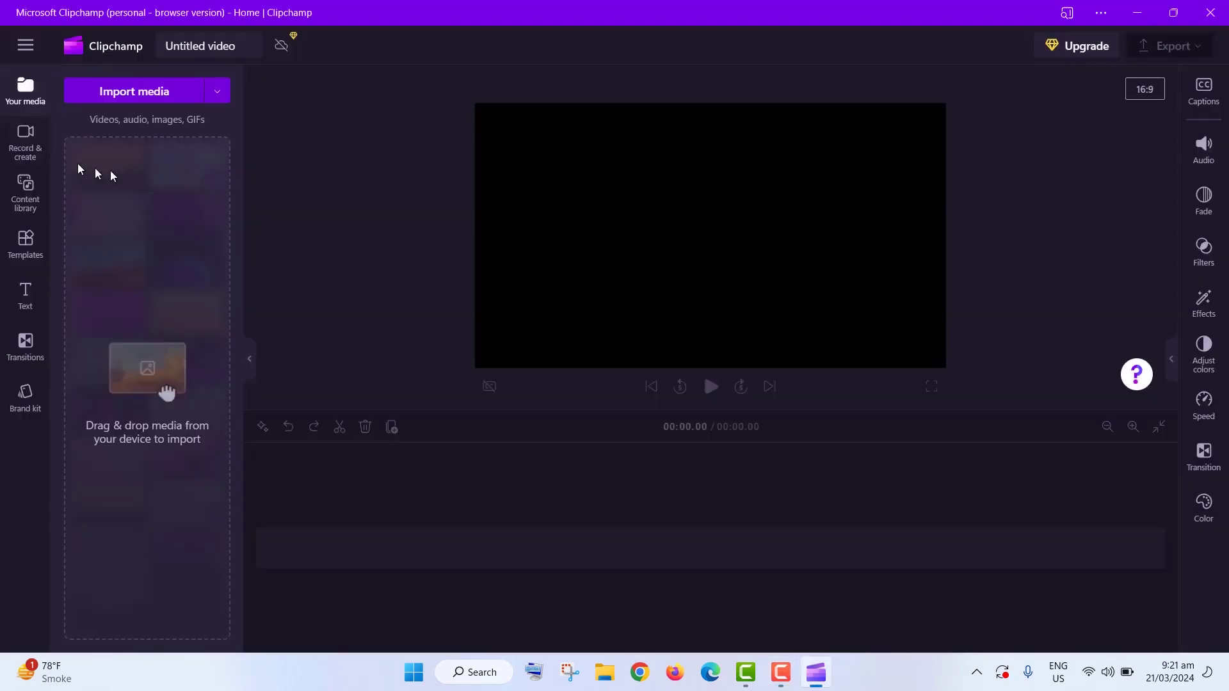
{"action": "left_click", "coordinate": [23, 133]}
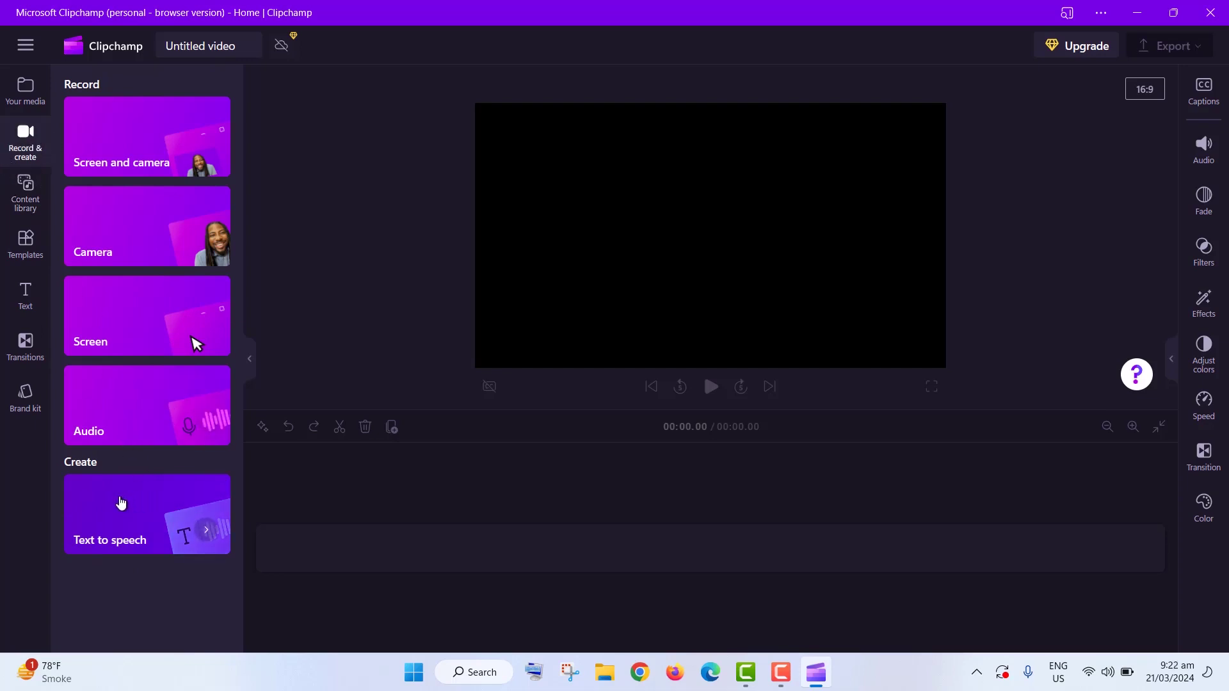
- Create a text-to-speech clip of the pasted intro script using the Ava Multilingual voice
{"action": "left_click", "coordinate": [121, 503]}
{"action": "left_click", "coordinate": [1054, 289]}
{"action": "type", "text": "Hey there! Today, we're diving into some awesome Clipchamp video editing tricks perfect for beginners."}
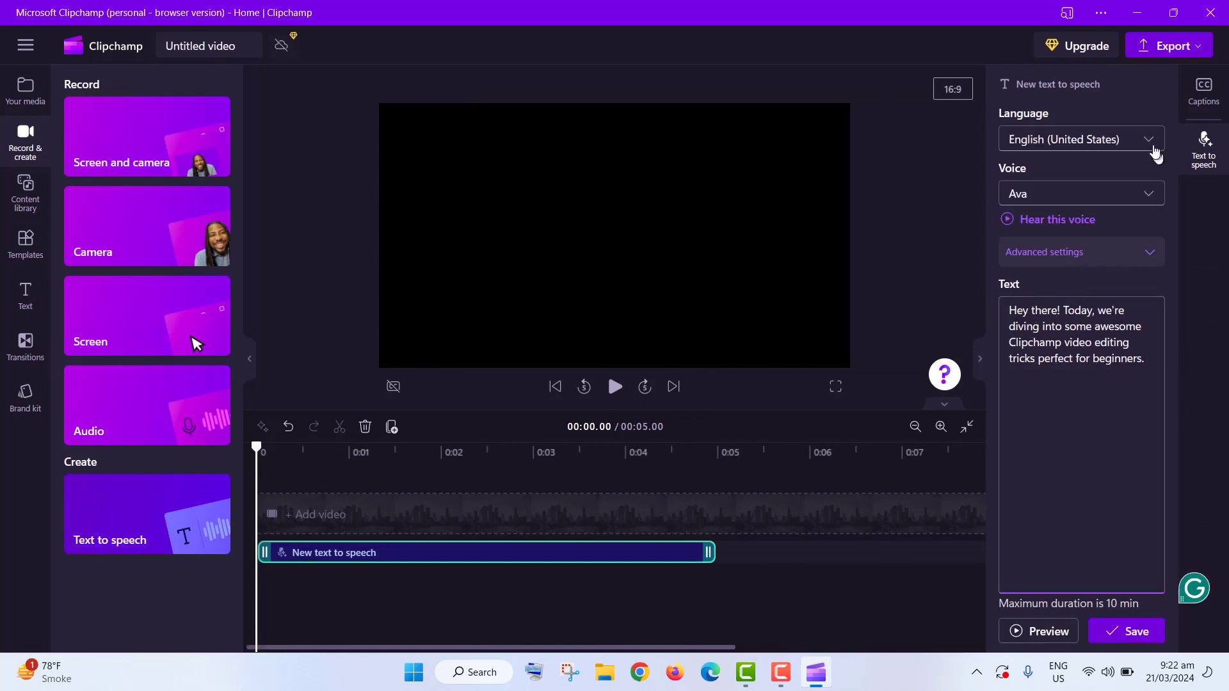
{"action": "left_click", "coordinate": [1155, 197]}
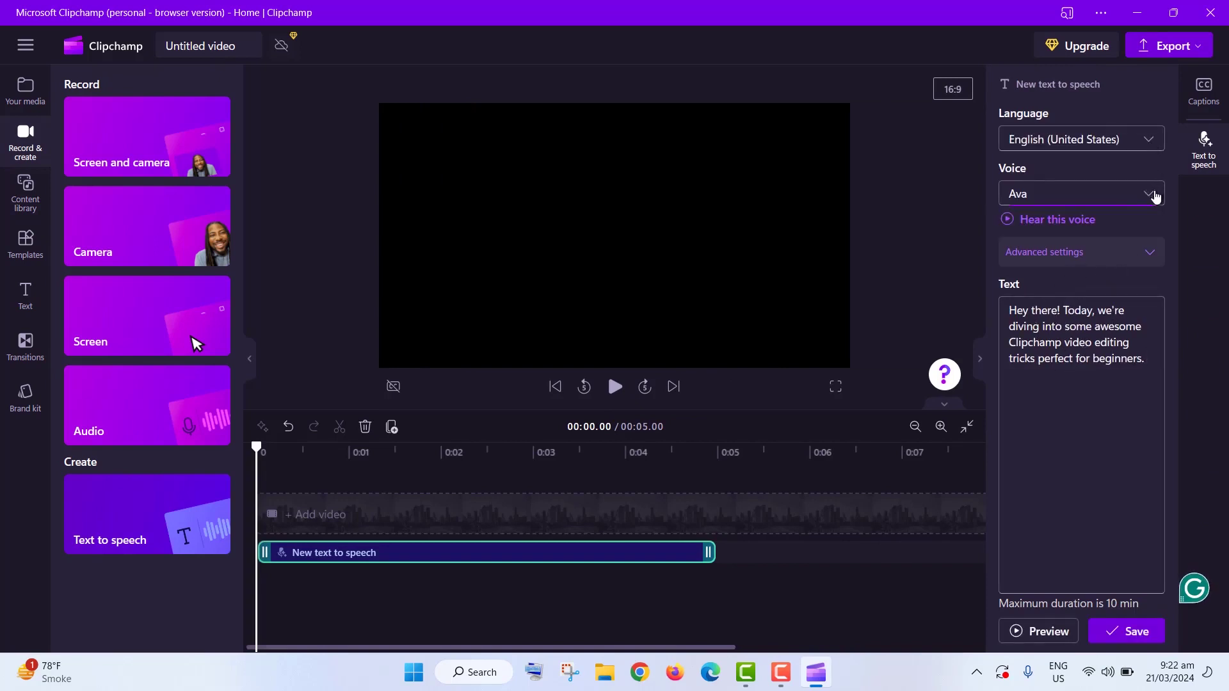
{"action": "left_click_drag", "start_coordinate": [1164, 305], "coordinate": [1161, 218]}
{"action": "left_click", "coordinate": [1082, 281]}
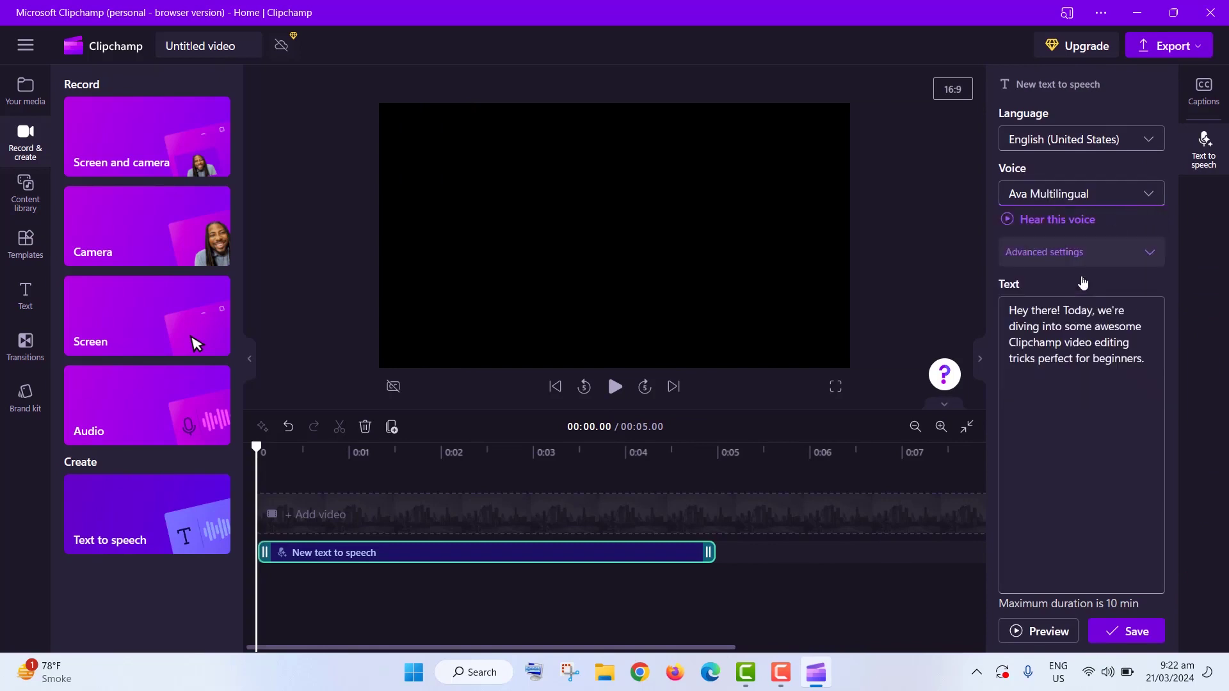
{"action": "left_click", "coordinate": [1102, 632]}
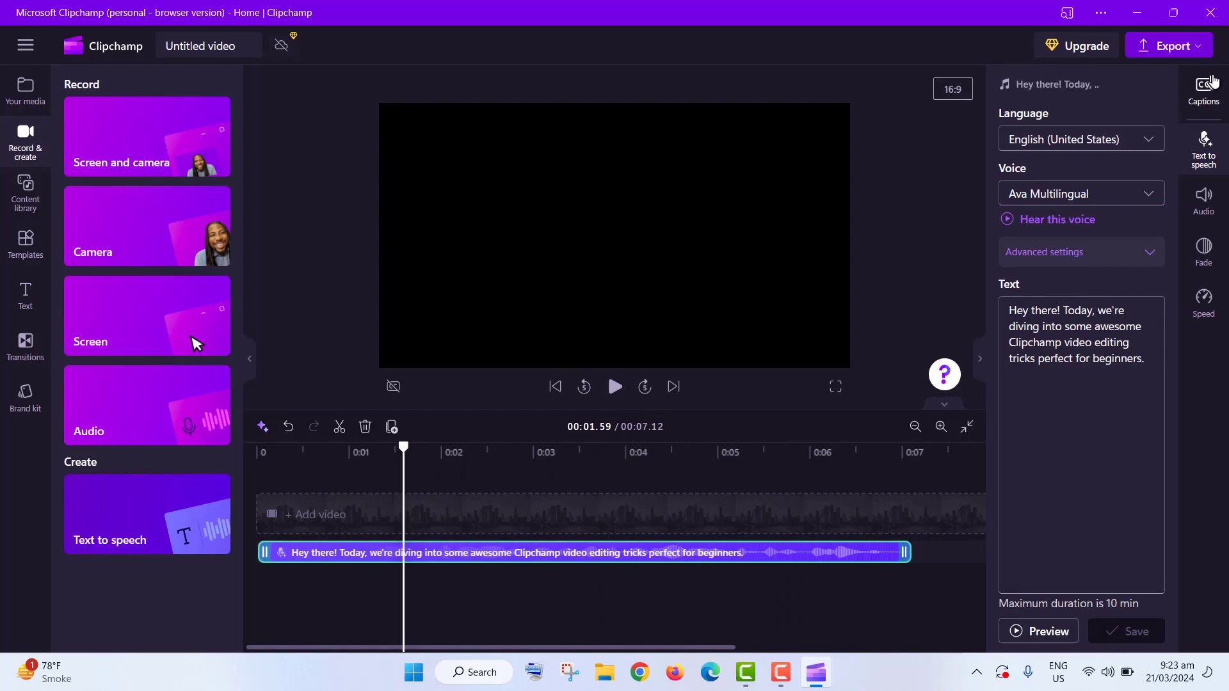
- Turn on autocaptions, transcribe the voiceover, and play back briefly to check the captions
{"action": "left_click", "coordinate": [1215, 86]}
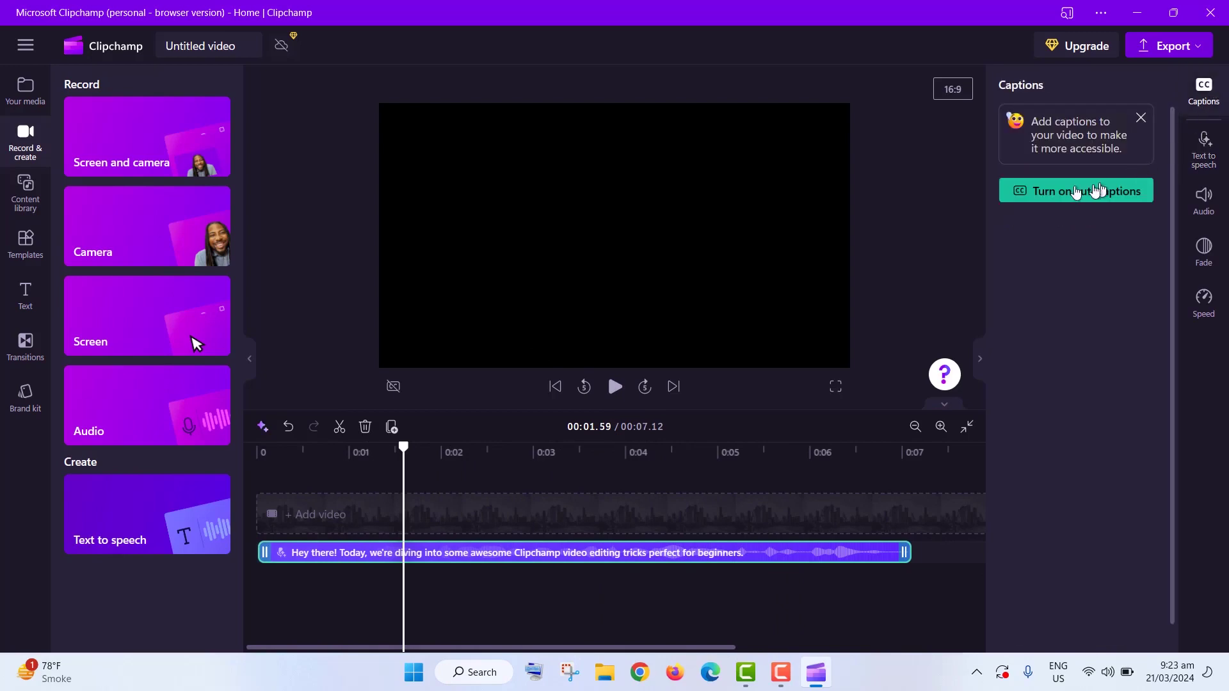
{"action": "left_click", "coordinate": [1013, 192]}
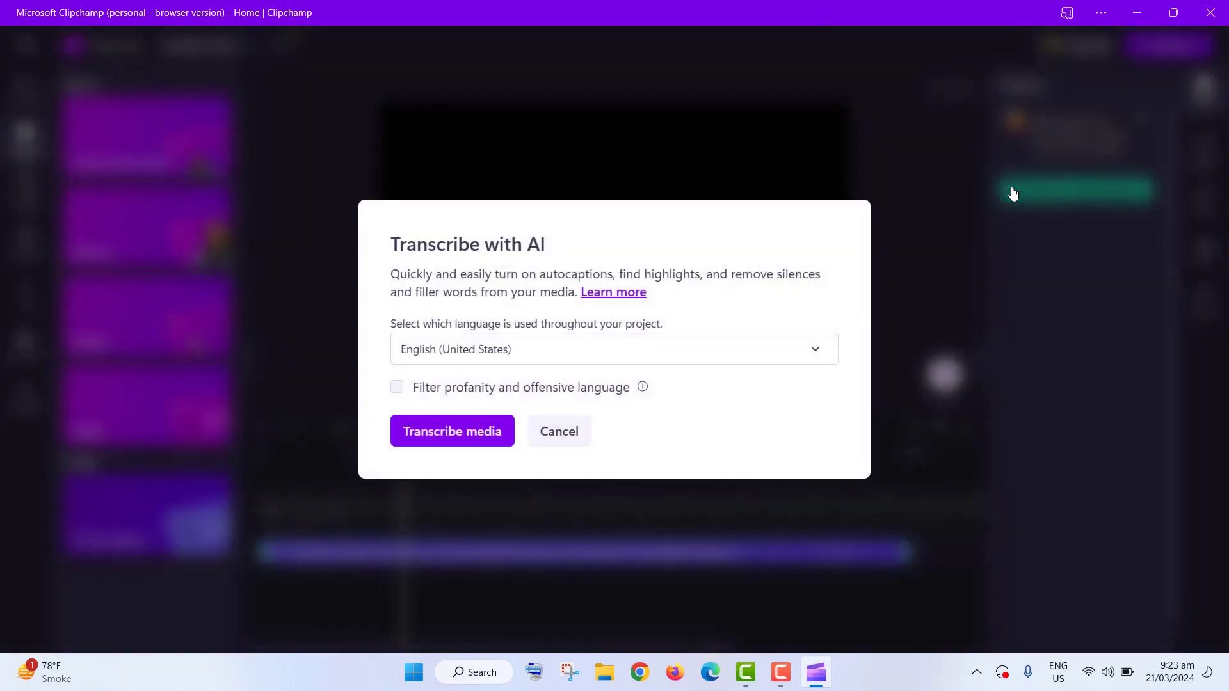
{"action": "left_click", "coordinate": [452, 426]}
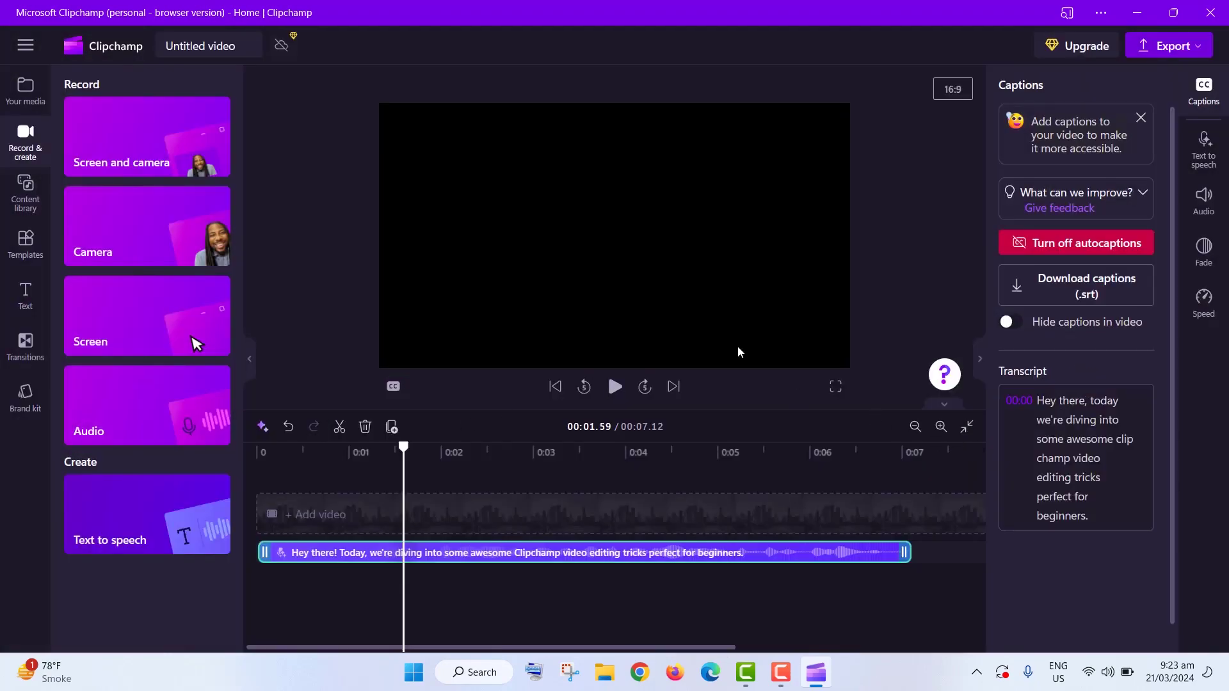
{"action": "left_click", "coordinate": [616, 387]}
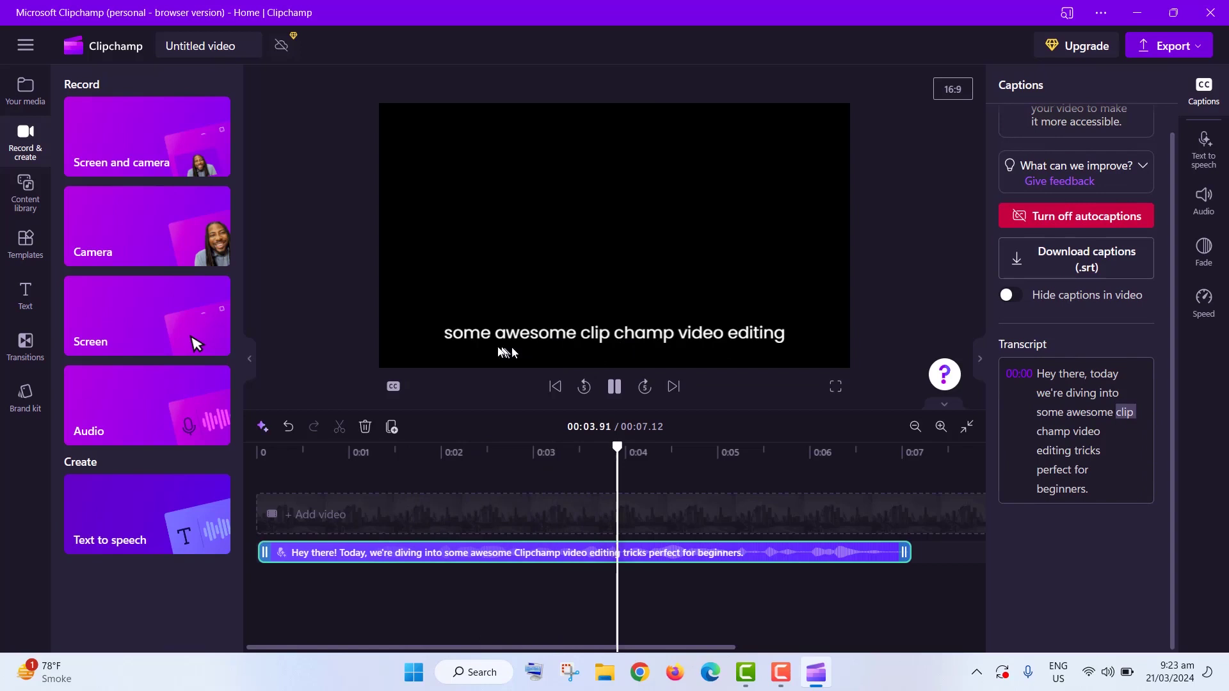
{"action": "left_click", "coordinate": [614, 389]}
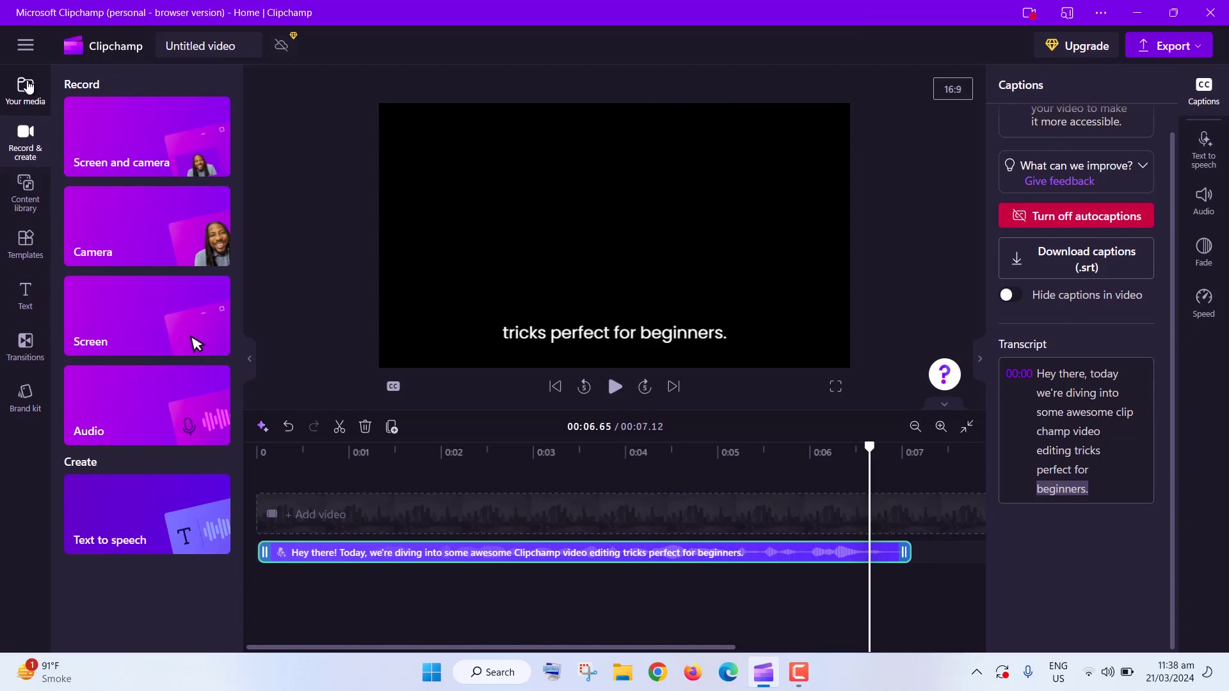
- Import kid.mp4 from Your media onto the timeline
{"action": "left_click", "coordinate": [26, 86]}
{"action": "left_click", "coordinate": [137, 98]}
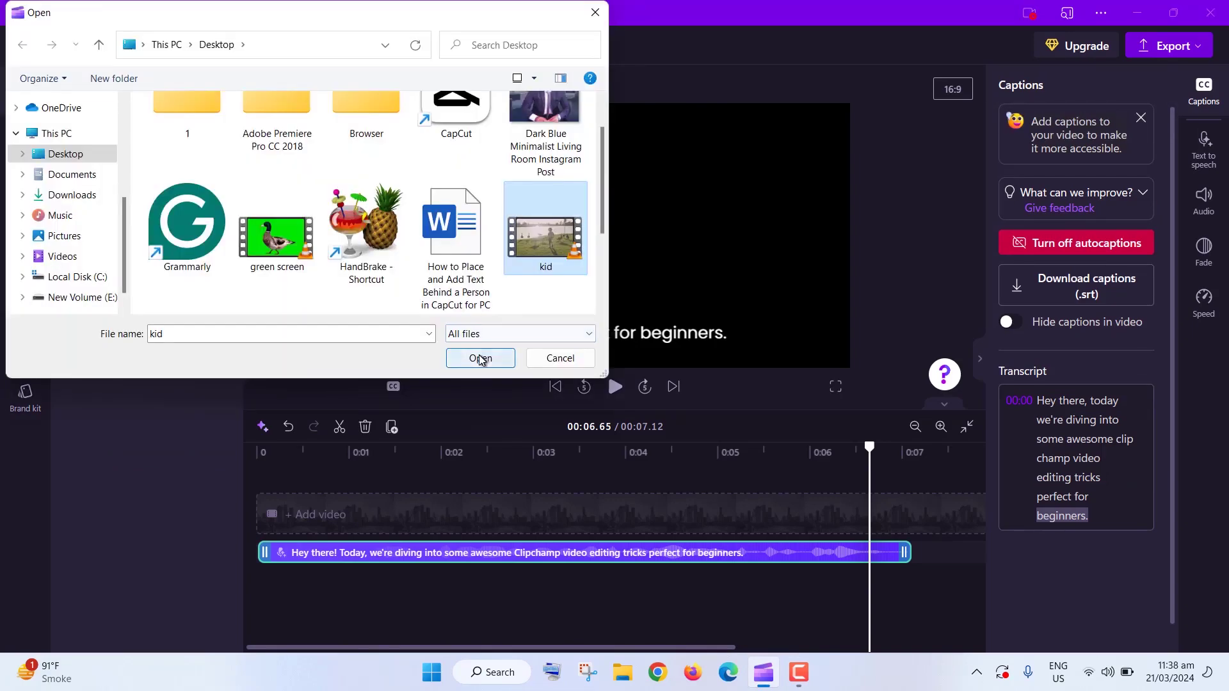
{"action": "left_click", "coordinate": [480, 358]}
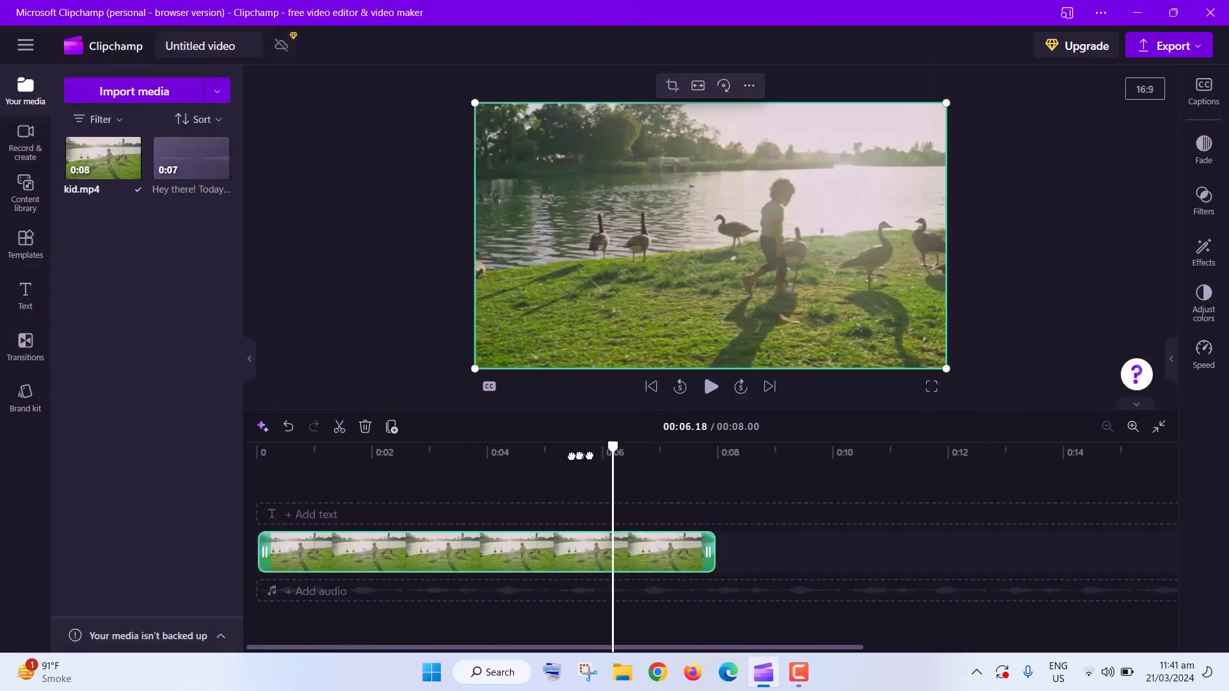
- Split the kid clip at 00:04.74 and 00:06.17, then play it back
{"action": "mouse_move", "coordinate": [615, 450]}
{"action": "left_mouse_down"}
{"action": "mouse_move", "coordinate": [529, 450]}
{"action": "mouse_move", "coordinate": [613, 447]}
{"action": "left_mouse_up"}
{"action": "left_click", "coordinate": [339, 426]}
{"action": "left_click", "coordinate": [340, 426]}
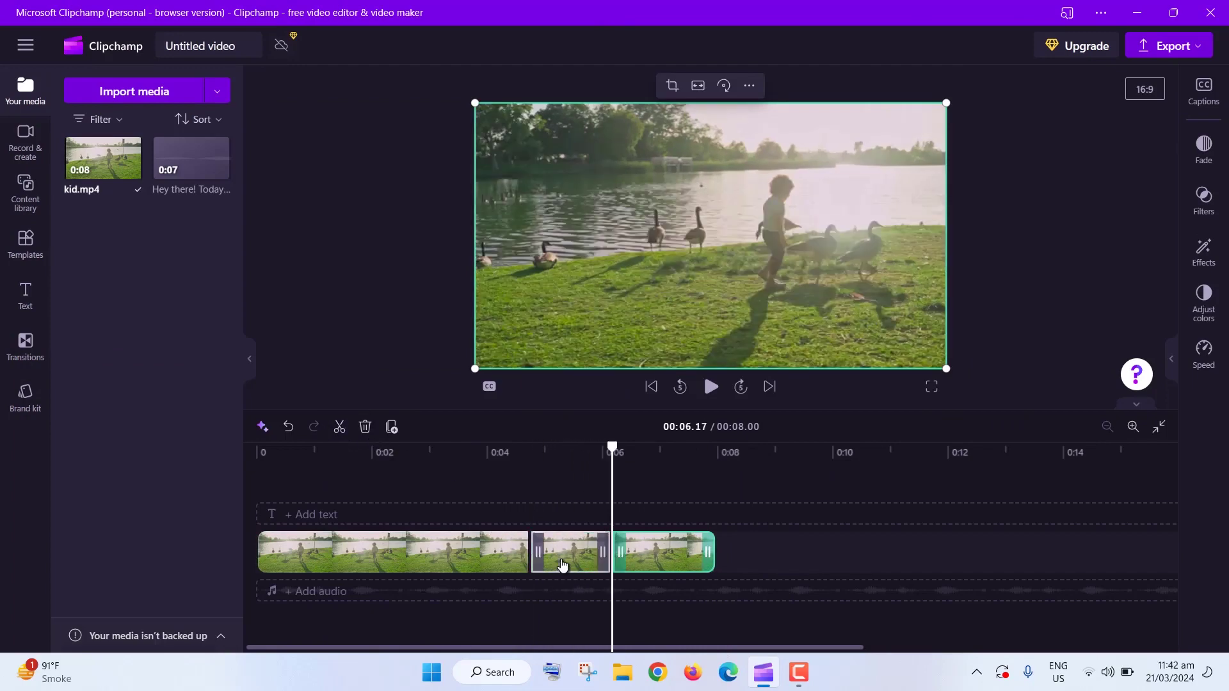
{"action": "left_click", "coordinate": [569, 554]}
{"action": "left_click", "coordinate": [703, 370]}
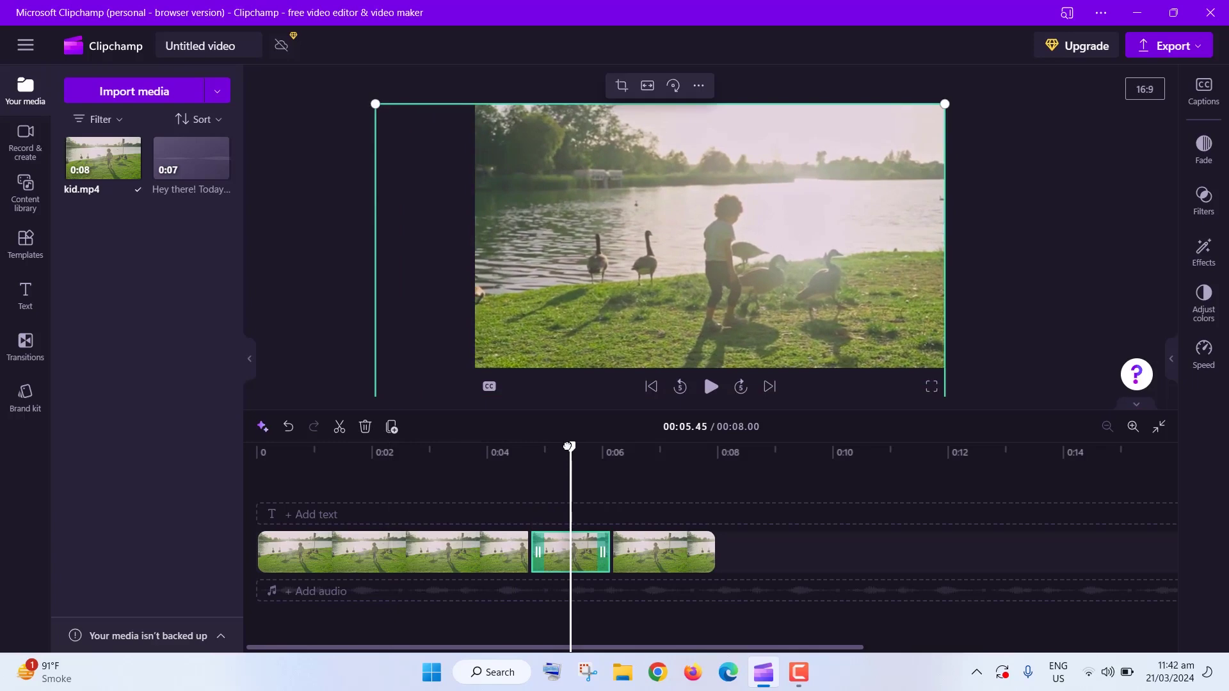
{"action": "left_click", "coordinate": [711, 387]}
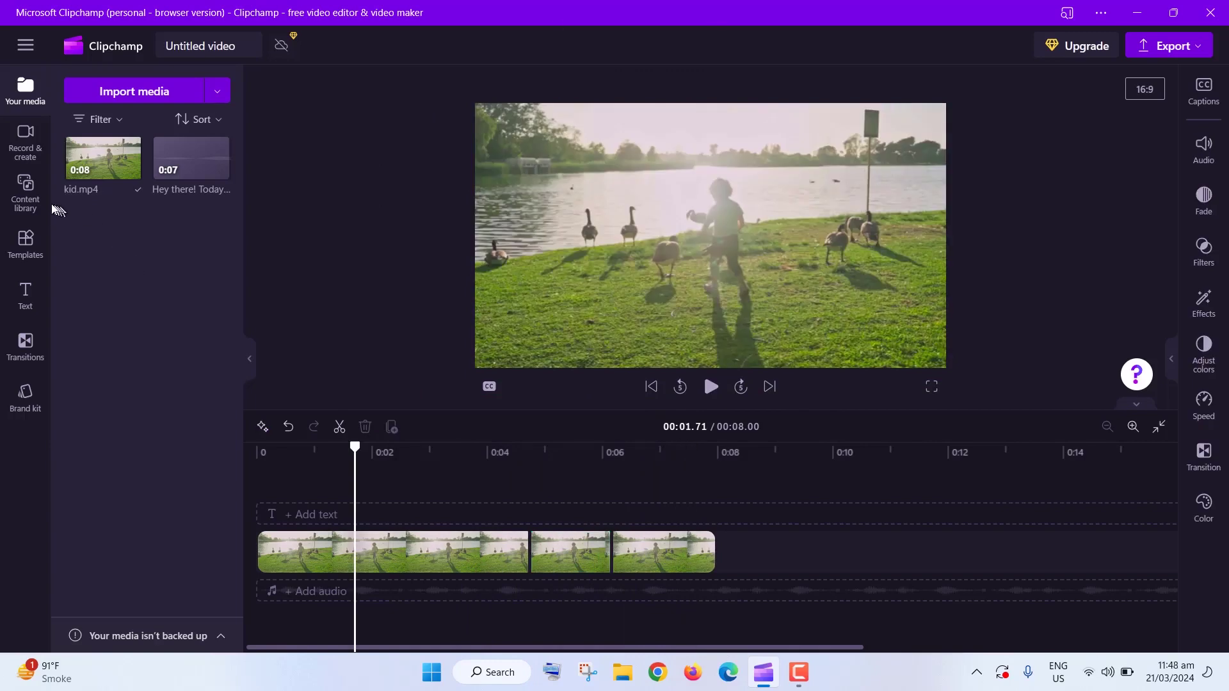
- Search Visuals for 'subscribe' and add the like/subscribe/notify clip above the lakeside footage
{"action": "left_click", "coordinate": [25, 185]}
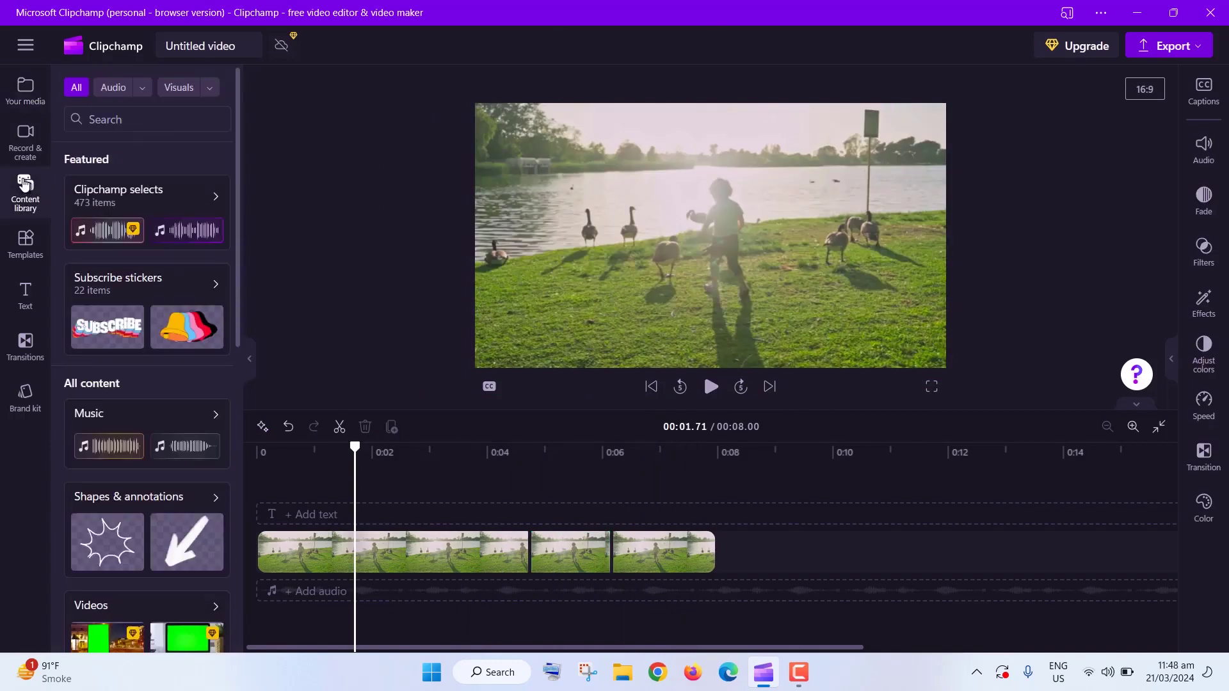
{"action": "left_click", "coordinate": [177, 88]}
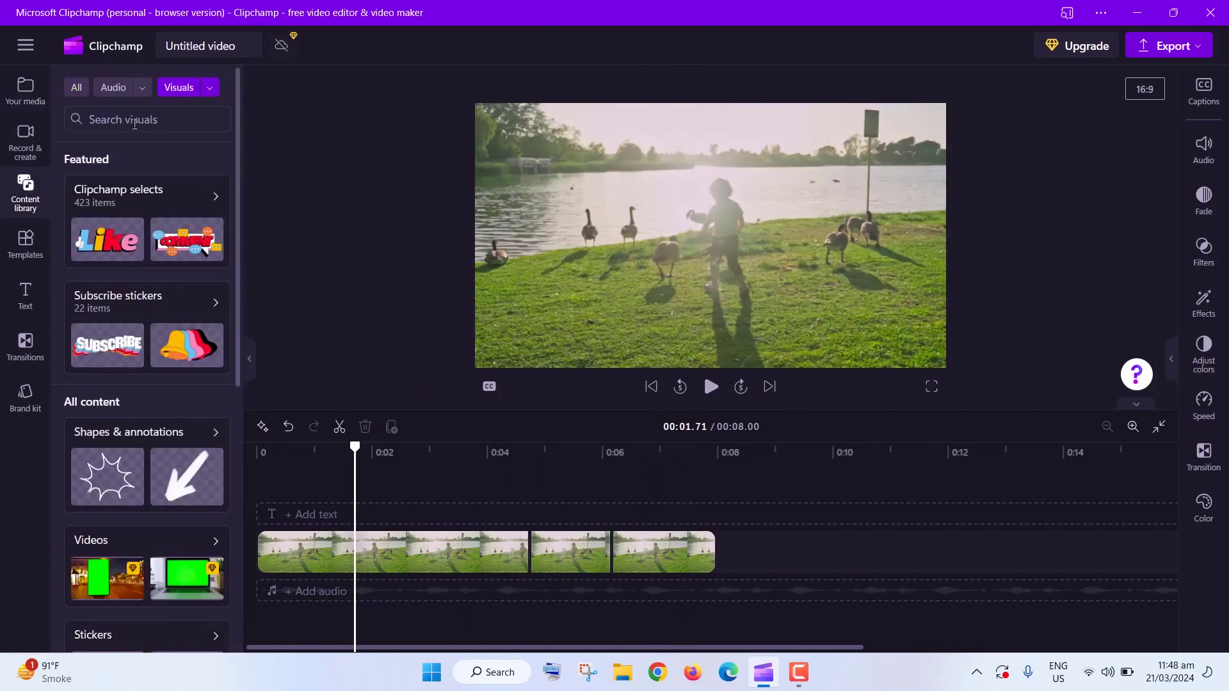
{"action": "left_click", "coordinate": [134, 123]}
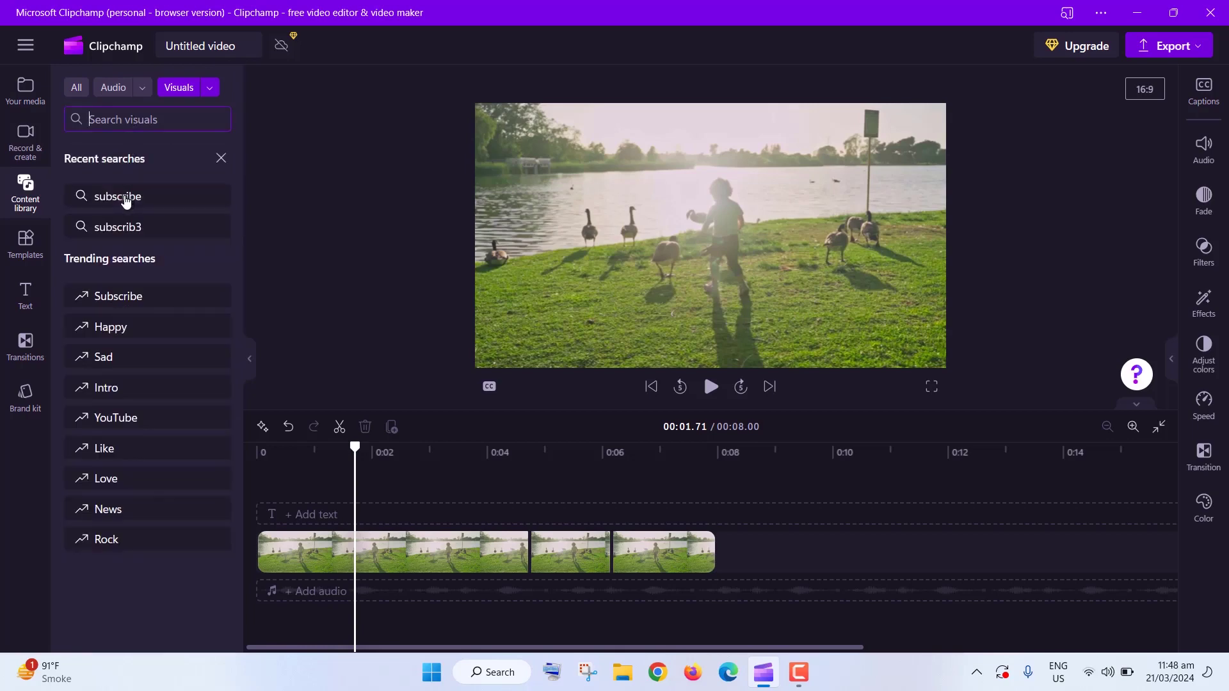
{"action": "left_click", "coordinate": [126, 197]}
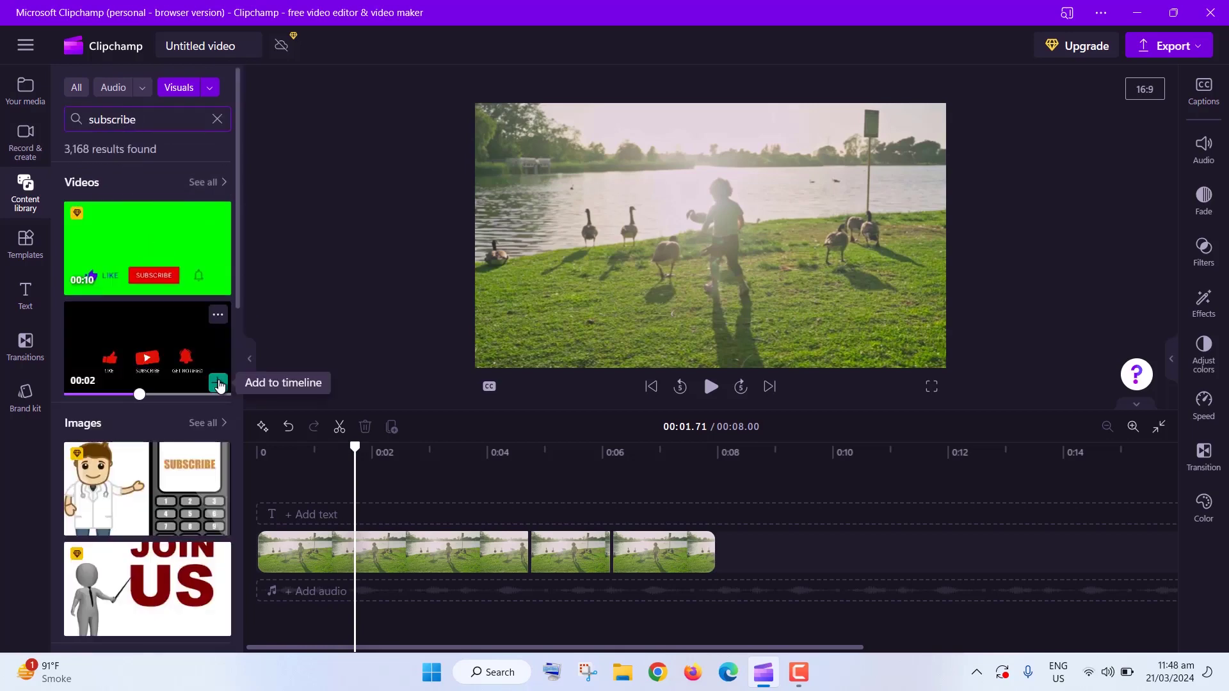
{"action": "left_click", "coordinate": [219, 384]}
{"action": "left_click", "coordinate": [505, 452]}
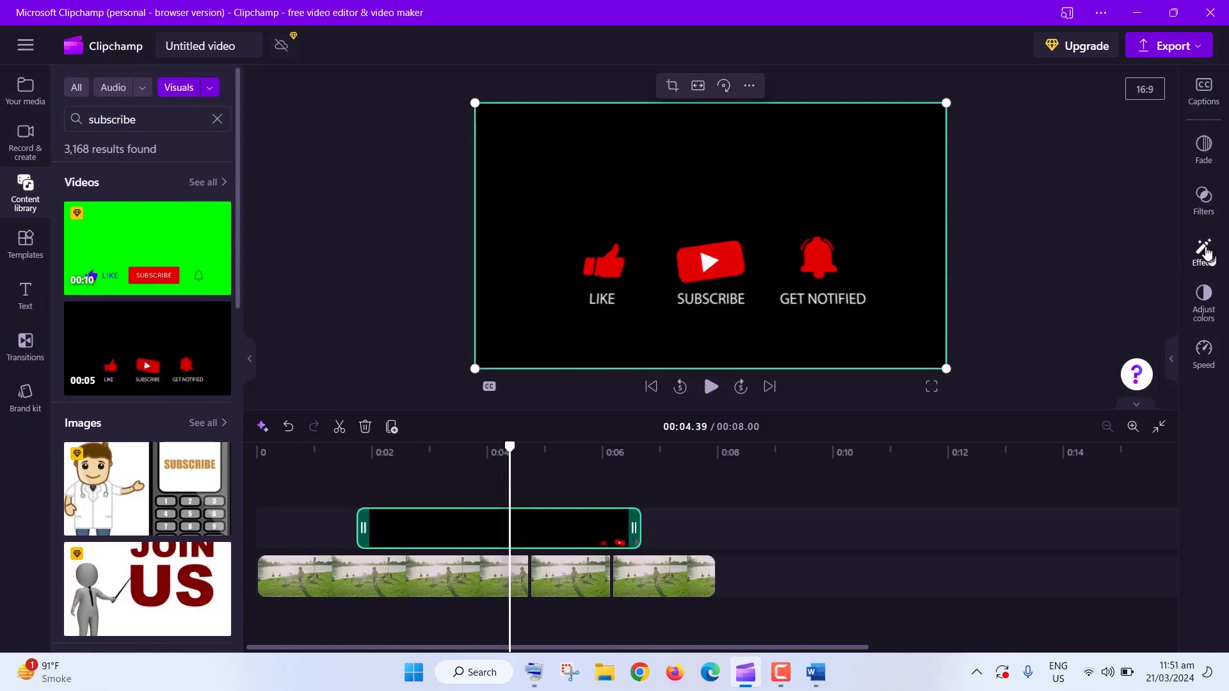
- Key out the overlay's background with Black/white removal set to Black, then preview from about 2 s
{"action": "left_click", "coordinate": [1205, 252]}
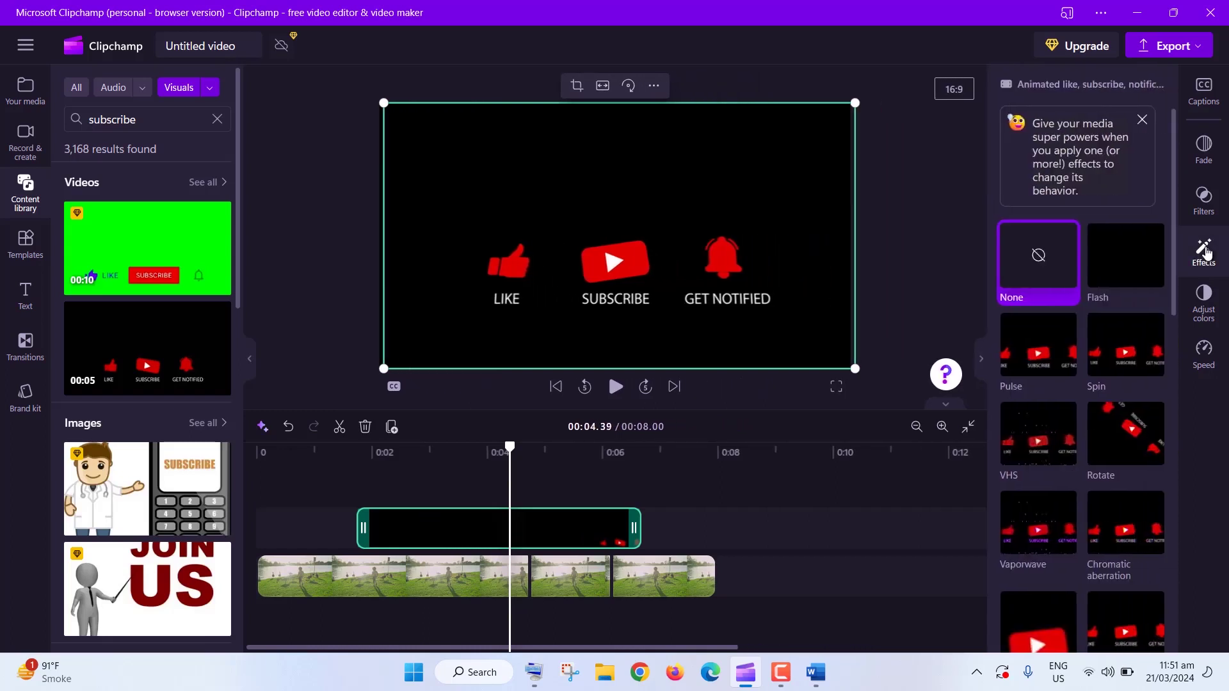
{"action": "left_click_drag", "start_coordinate": [1174, 264], "coordinate": [1176, 401]}
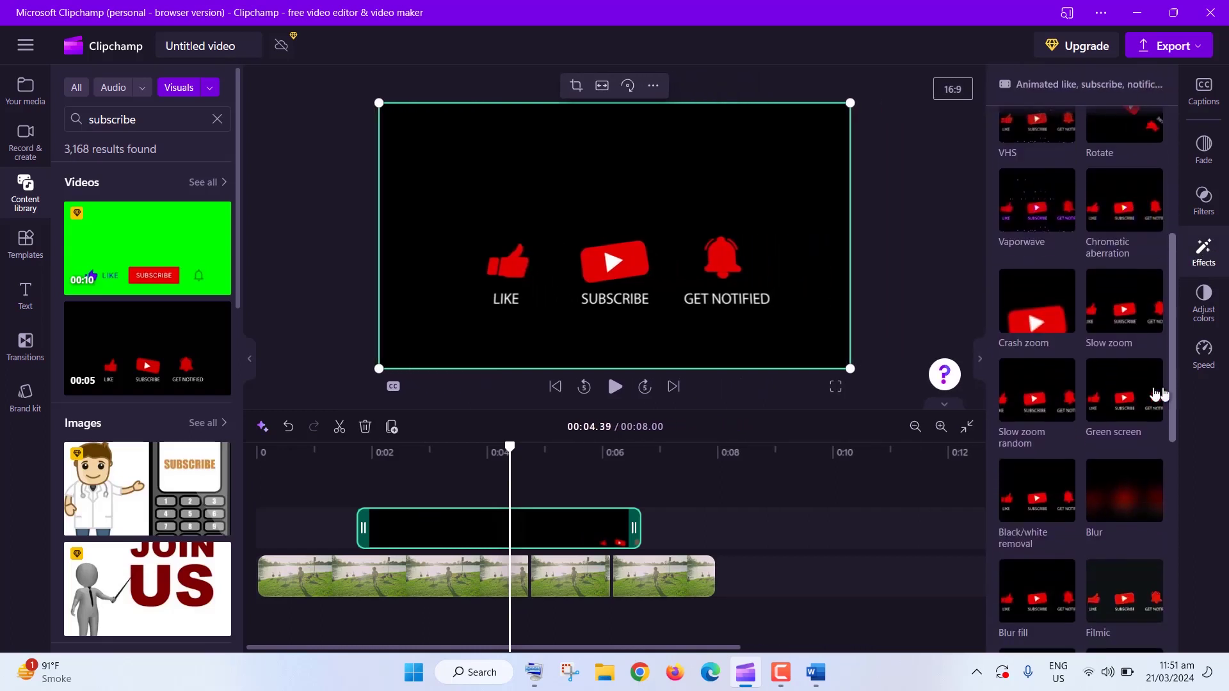
{"action": "left_click", "coordinate": [1126, 381]}
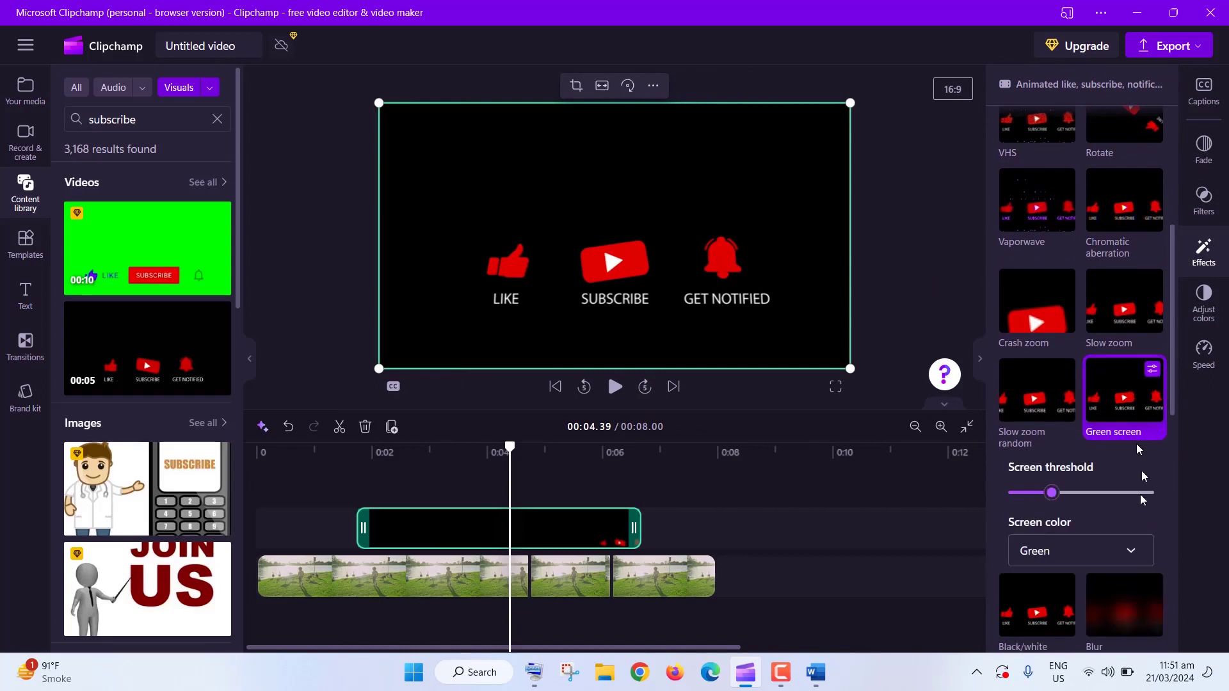
{"action": "left_click", "coordinate": [1101, 550]}
{"action": "type", "text": "b"}
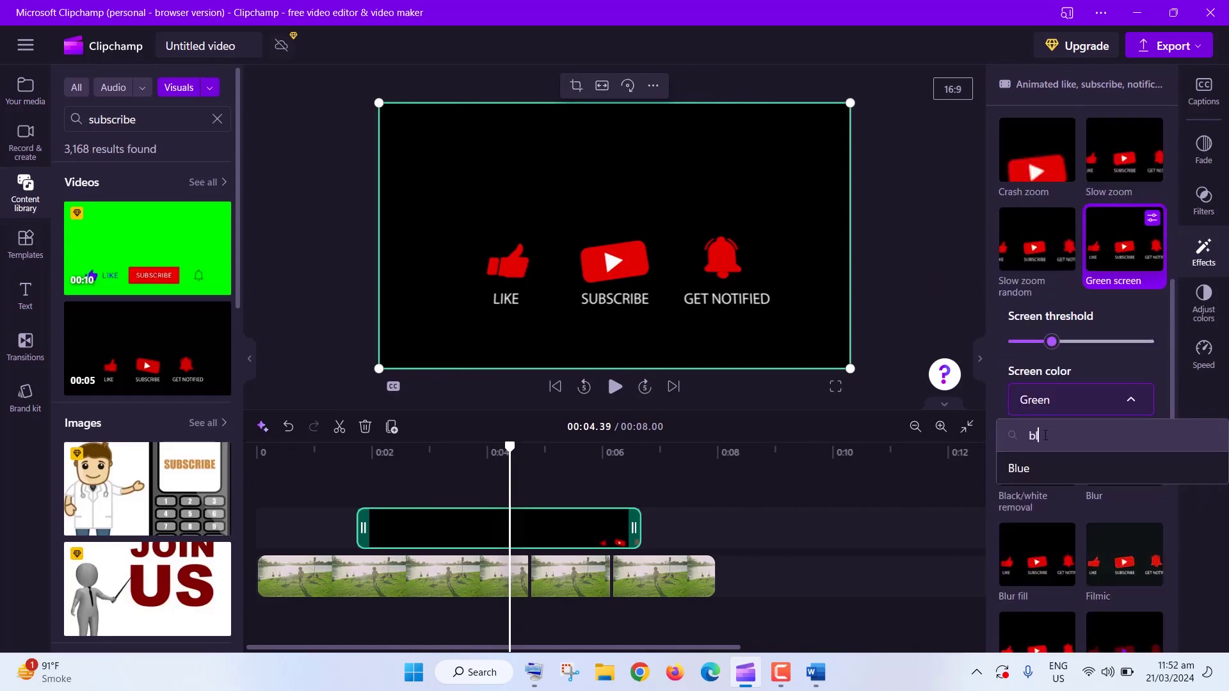
{"action": "type", "text": "l"}
{"action": "left_click", "coordinate": [1025, 502]}
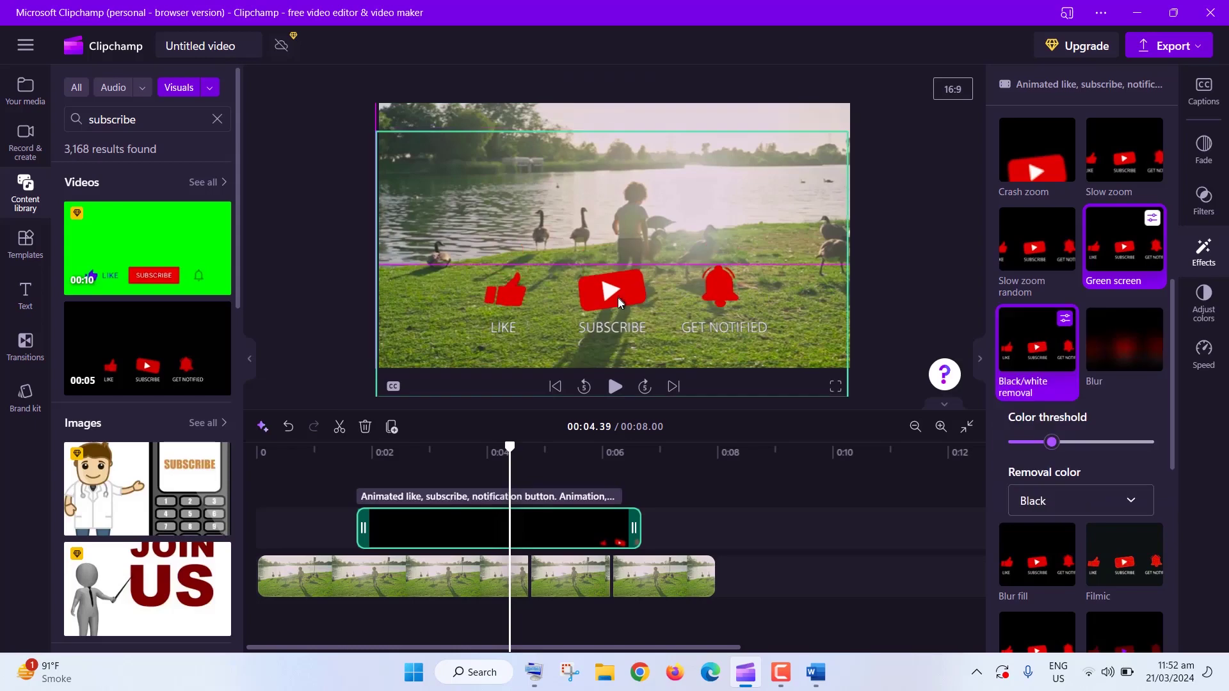
{"action": "left_click", "coordinate": [386, 452]}
{"action": "left_click", "coordinate": [615, 387]}
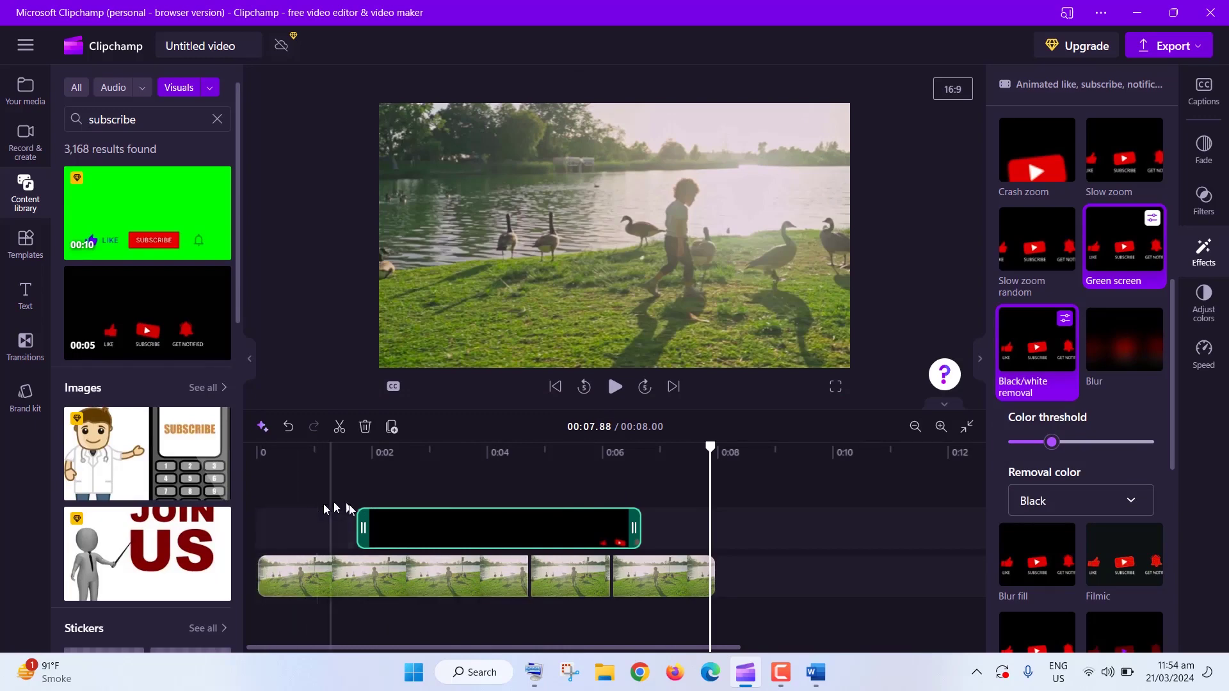
- Trim the subscribe overlay's start and slide it to begin near 0:04
{"action": "left_click_drag", "start_coordinate": [367, 523], "coordinate": [447, 525]}
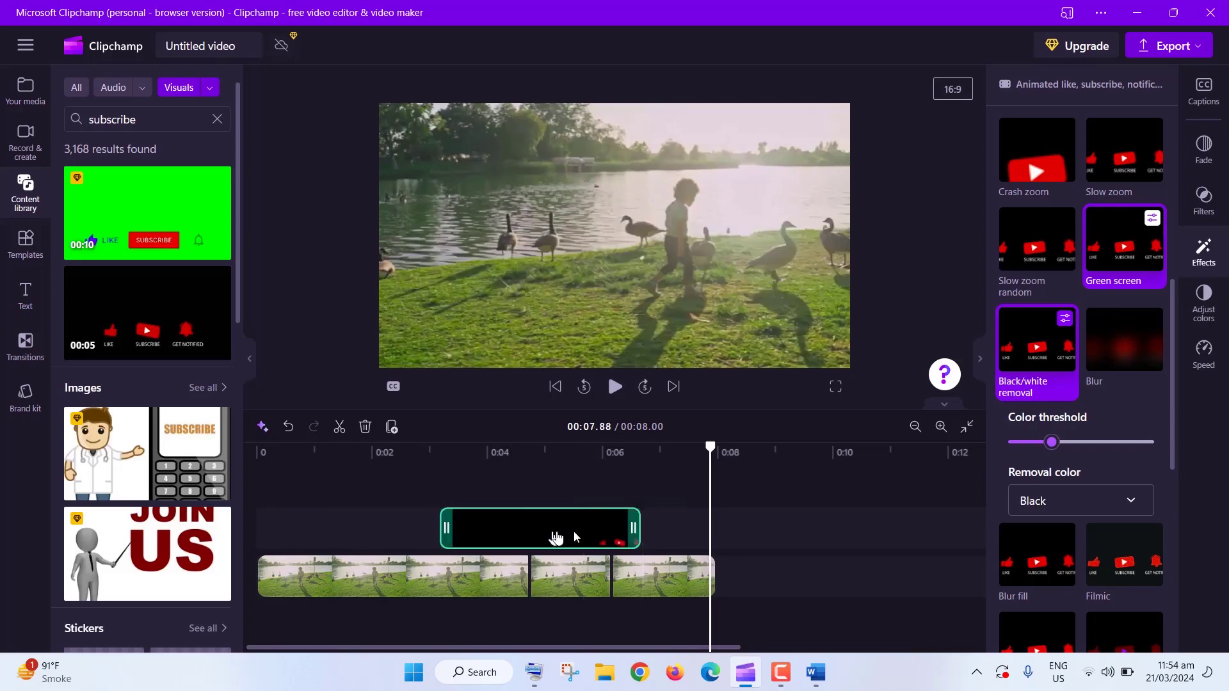
{"action": "left_click_drag", "start_coordinate": [555, 538], "coordinate": [617, 538]}
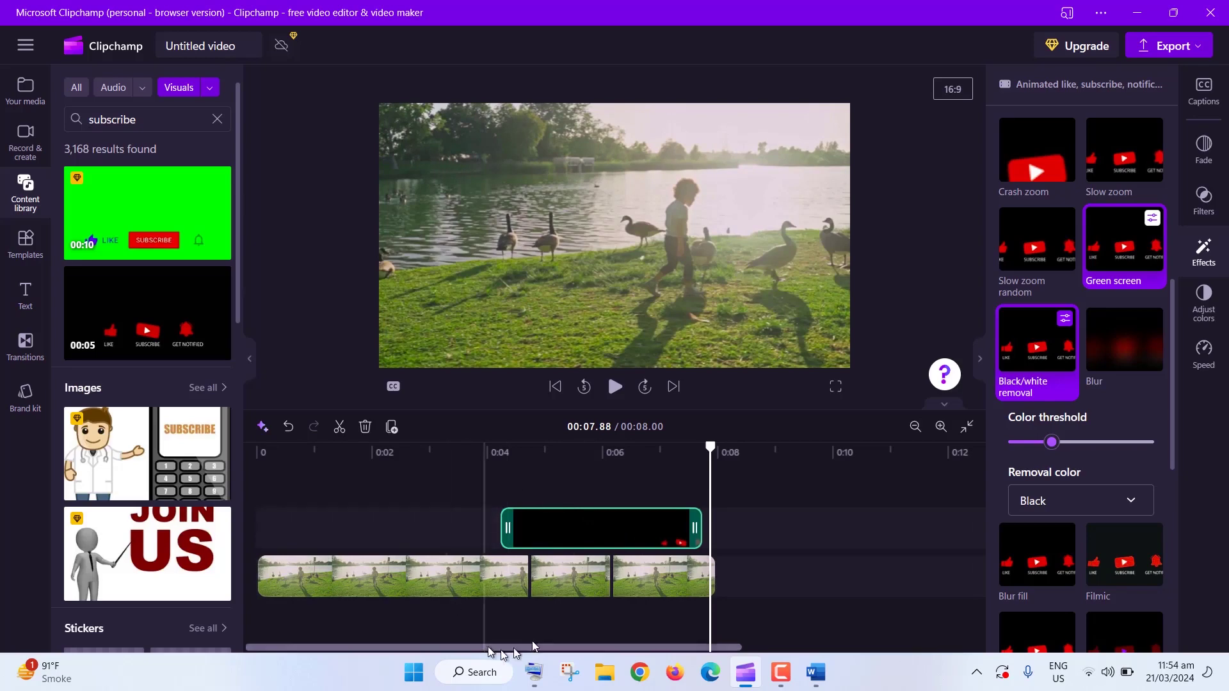
- Drop a 0.5-second Beams transition between the first two kid clip pieces at the 4.7-second split
{"action": "left_click", "coordinate": [24, 341]}
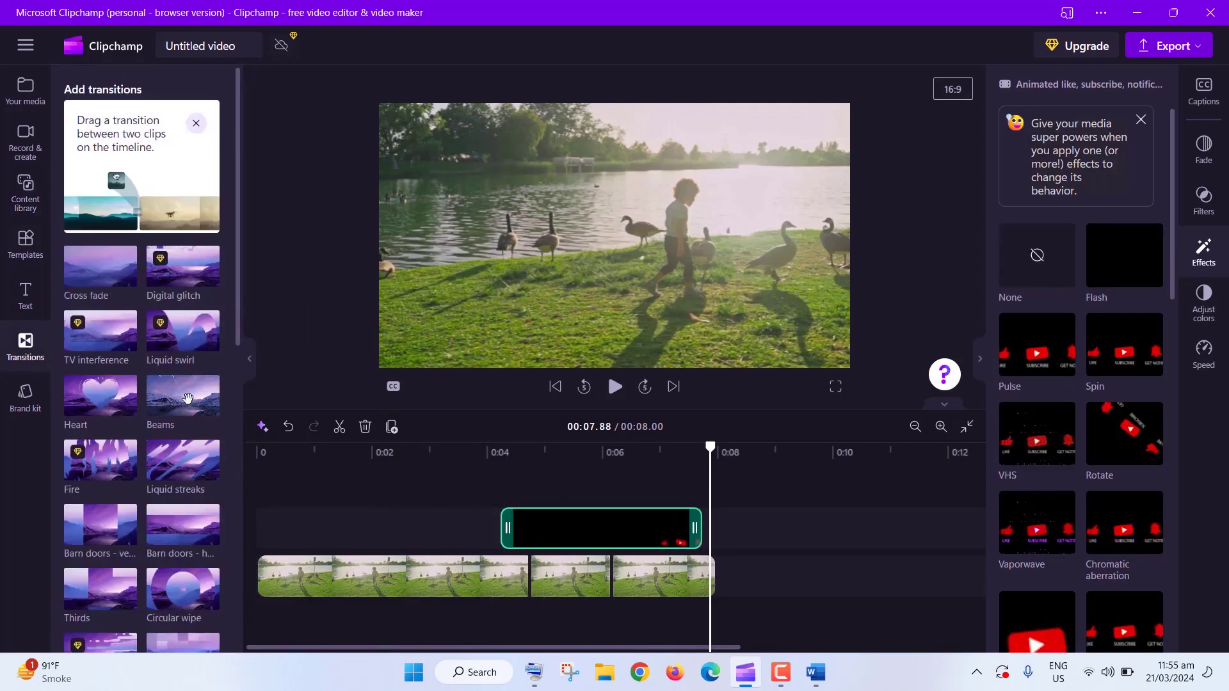
{"action": "left_click_drag", "start_coordinate": [188, 399], "coordinate": [530, 576]}
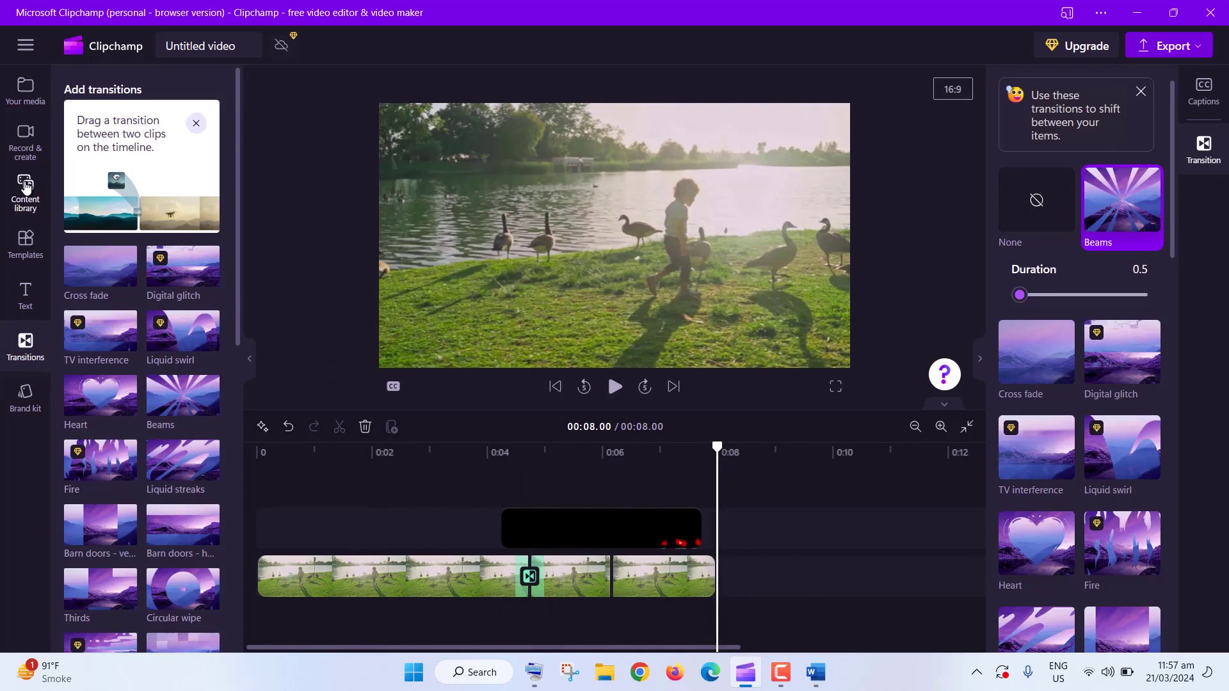
{"action": "left_click", "coordinate": [25, 187]}
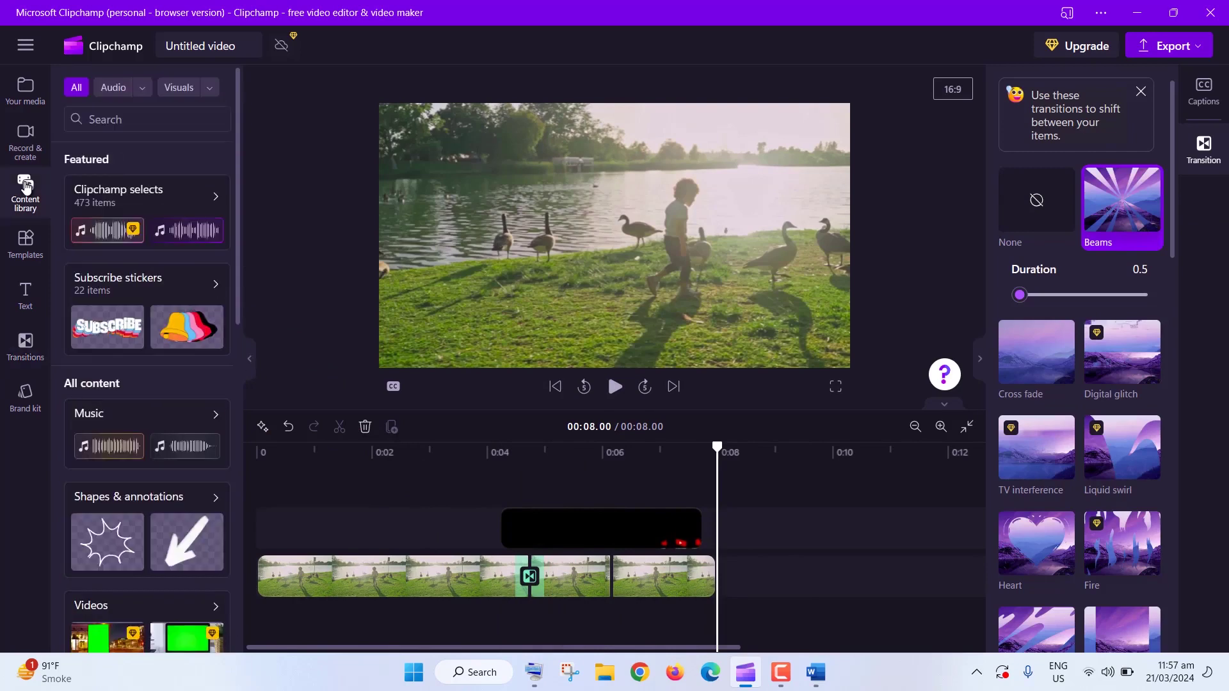
- Search audio for 'sfx', filter to Sound effects, and preview the Low Whoosh effect
{"action": "left_click", "coordinate": [114, 88]}
{"action": "left_click", "coordinate": [111, 120]}
{"action": "type", "text": "sfx"}
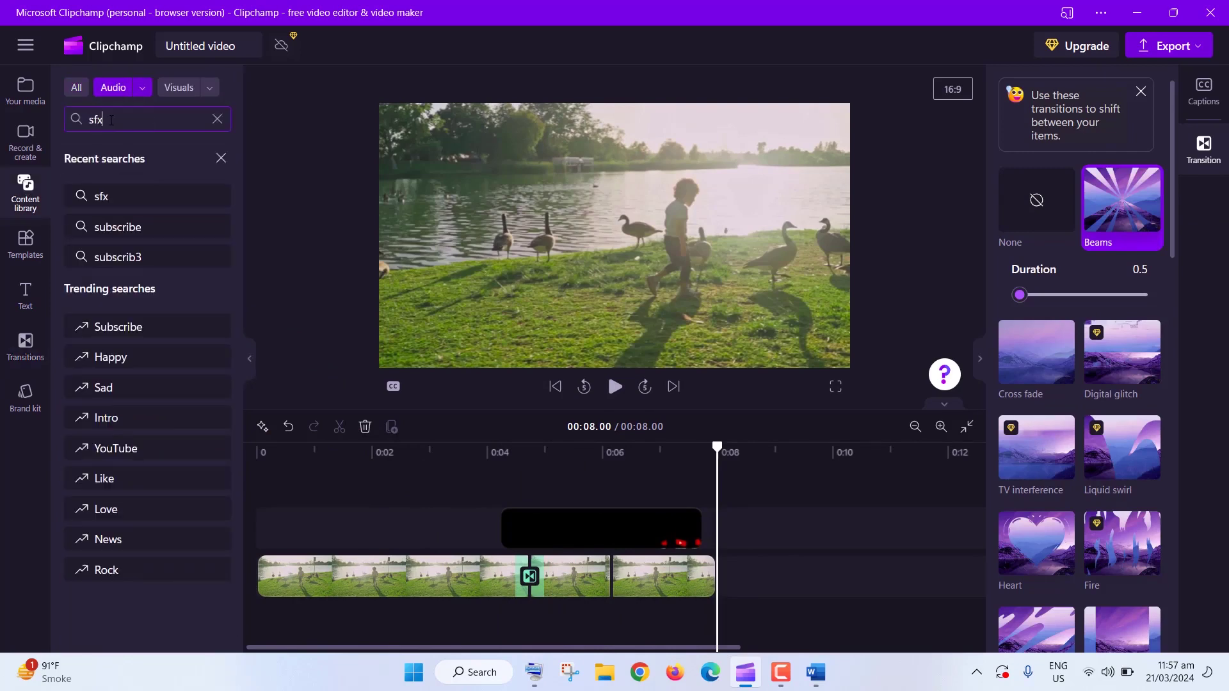
{"action": "key", "text": "Return"}
{"action": "left_click", "coordinate": [81, 486]}
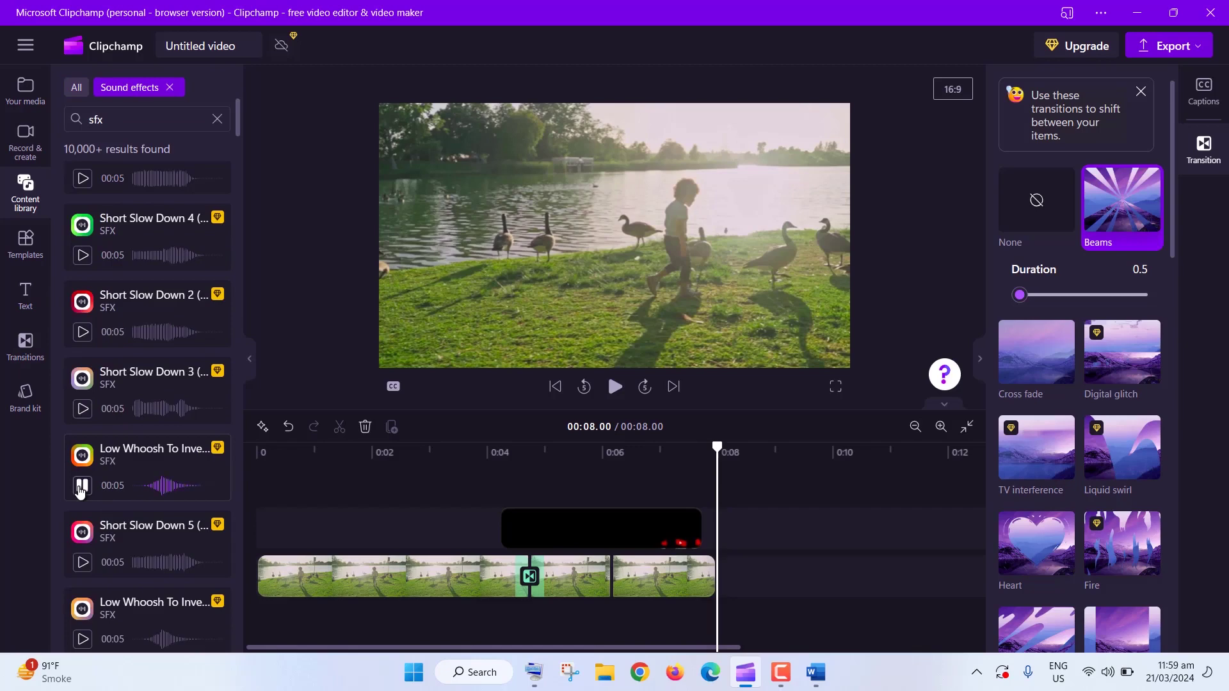
{"action": "left_click", "coordinate": [81, 487]}
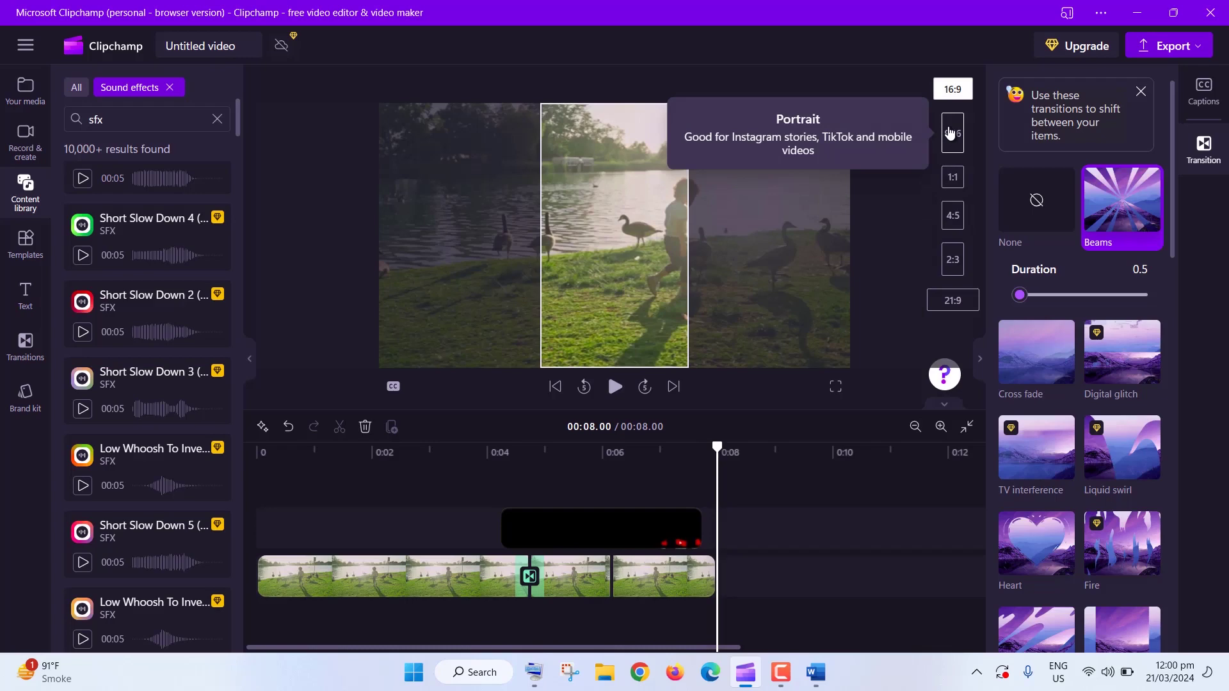
- Keep the project at the 16:9 widescreen ratio and collapse the aspect-ratio list
{"action": "left_click", "coordinate": [949, 96]}
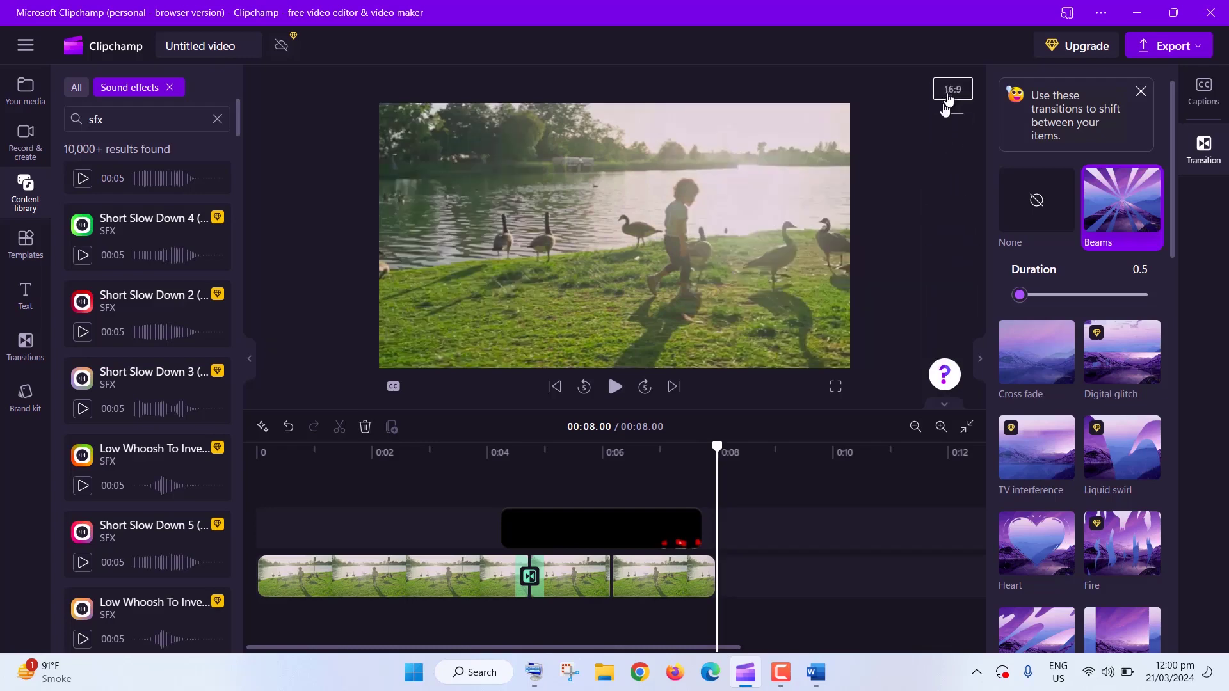